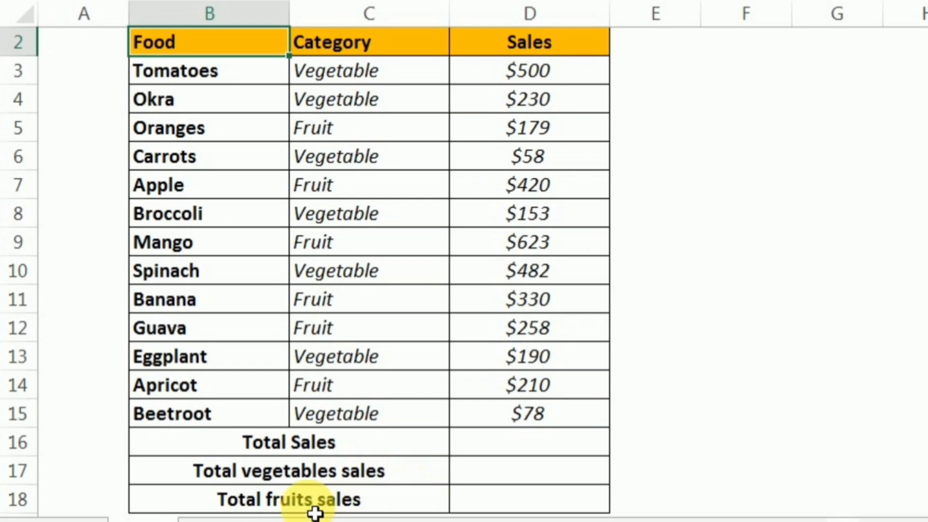
# Calculate the total sales in cell D16 with a SUM formula over D3:D15
pyautogui.click(477, 448)
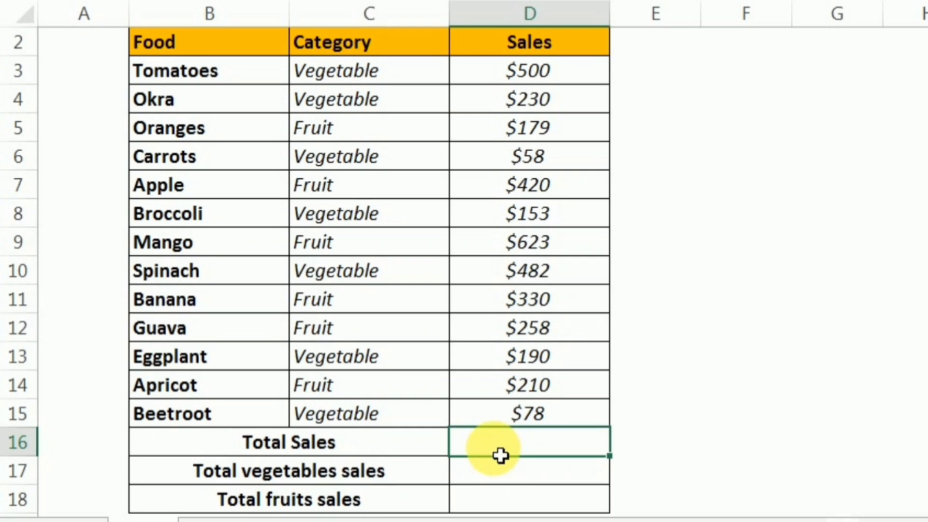
pyautogui.write('=su')
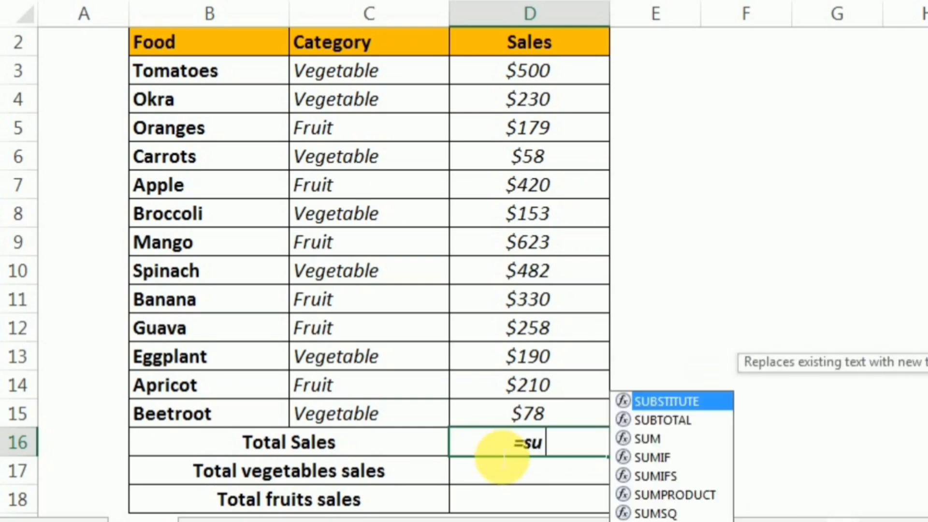
pyautogui.write('m(')
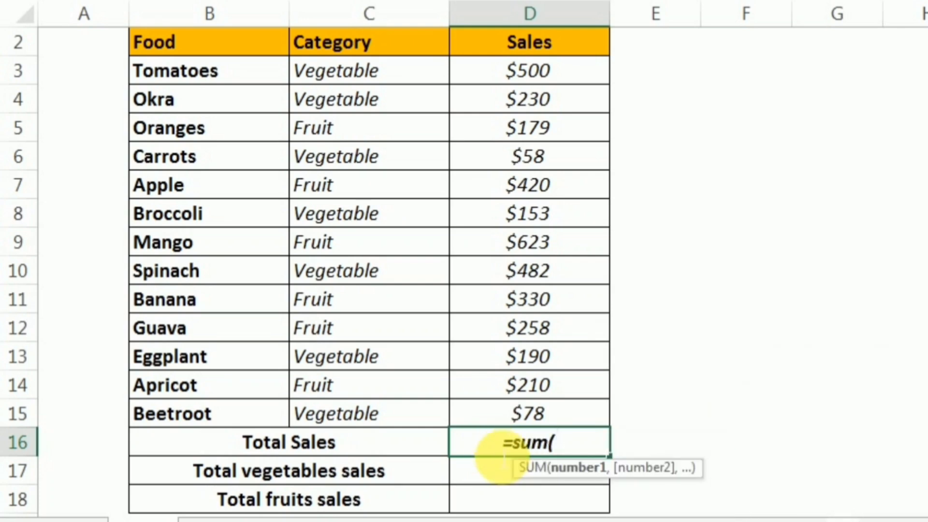
pyautogui.moveTo(586, 86); pyautogui.dragTo(556, 417)
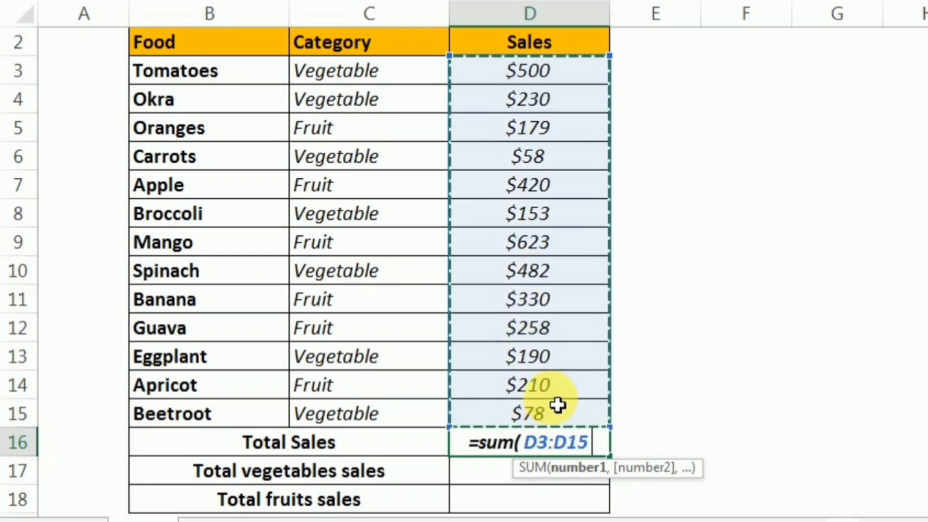
pyautogui.write(')')
pyautogui.press('Return')
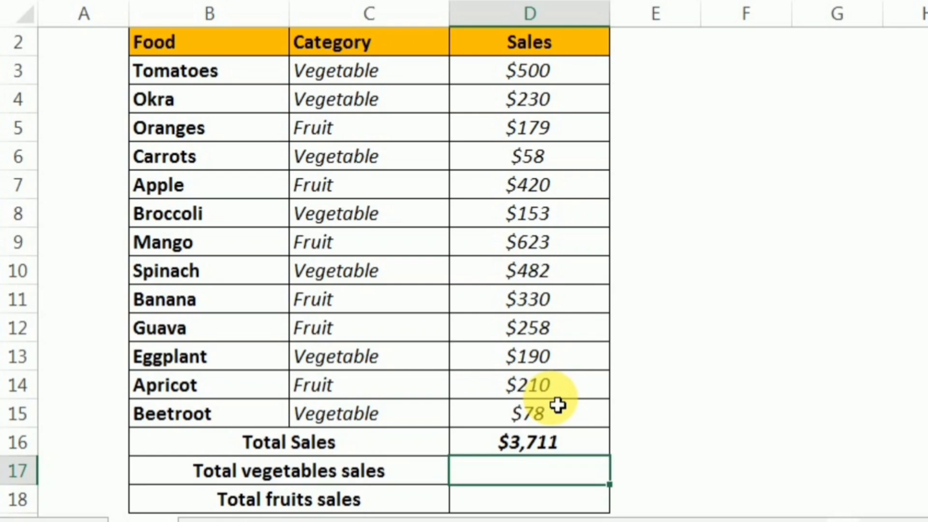
# Enter a SUMIF formula in D17 for total vegetables sales, using range C3:D15, criteria "vegetables" and sum range D3:D15
pyautogui.write('=sumi')
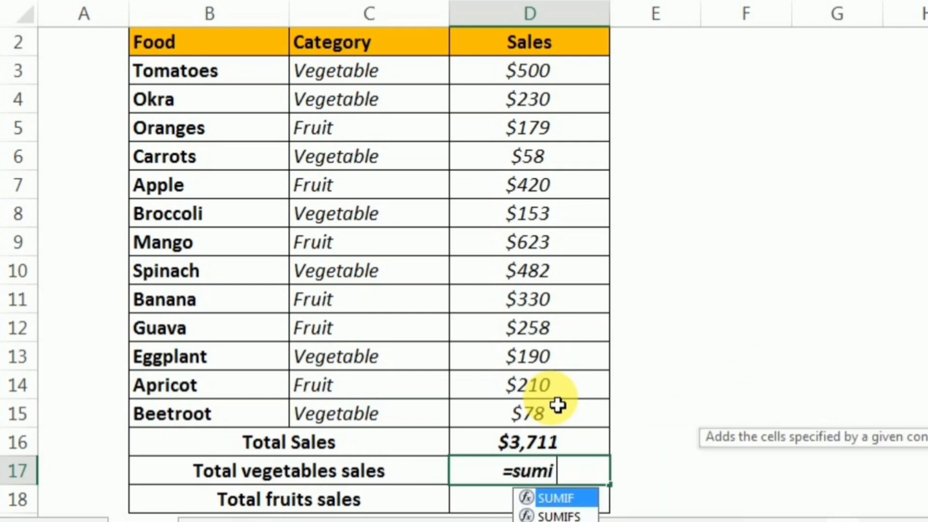
pyautogui.write('f')
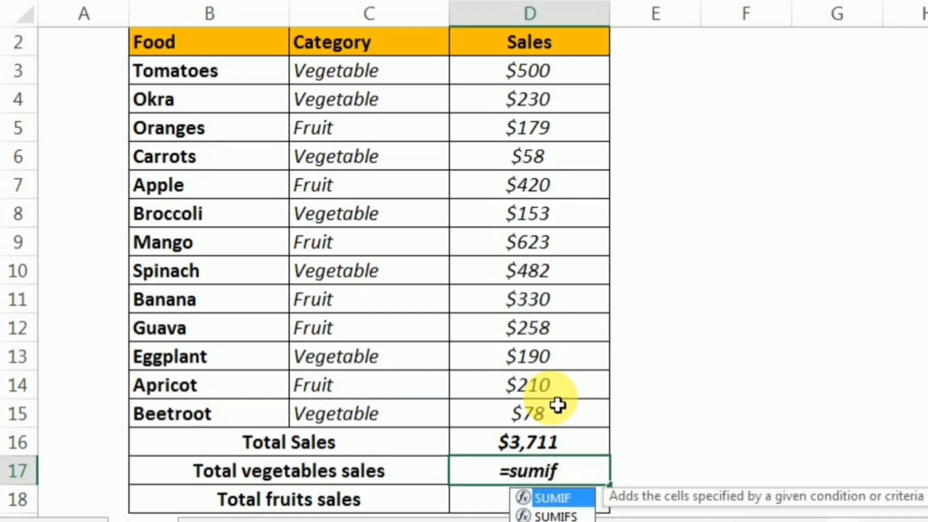
pyautogui.write('(')
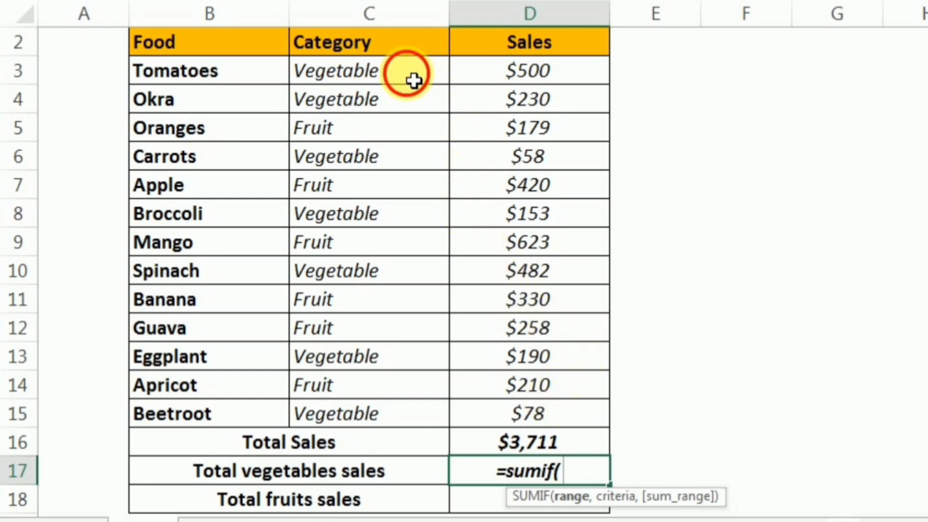
pyautogui.moveTo(414, 80); pyautogui.dragTo(546, 422)
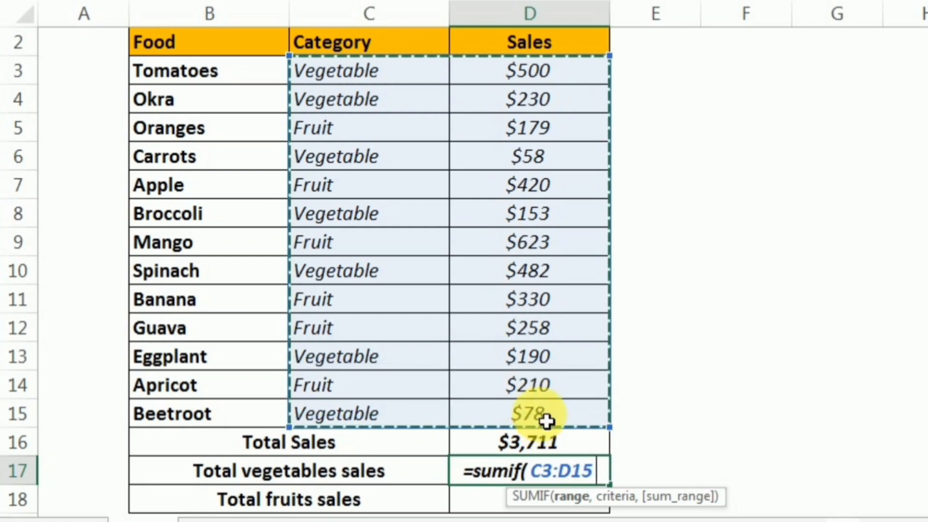
pyautogui.write(',')
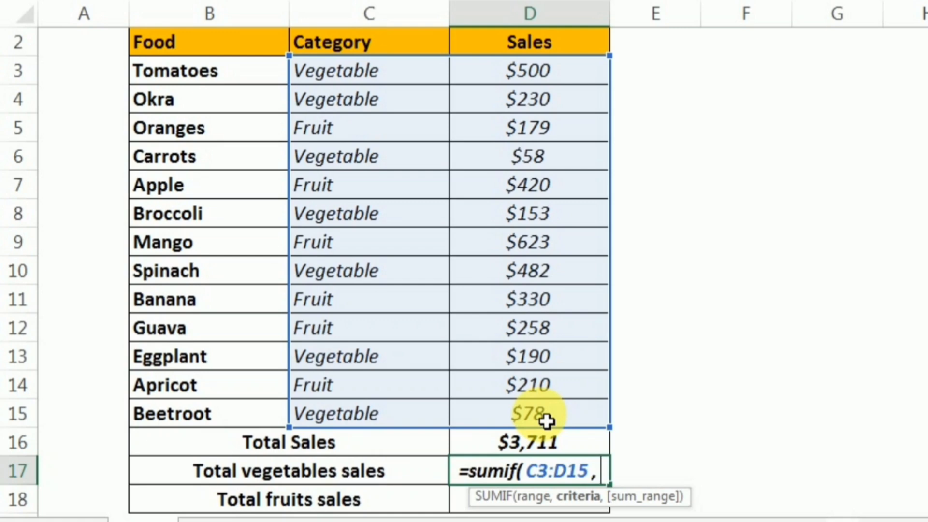
pyautogui.write('"')
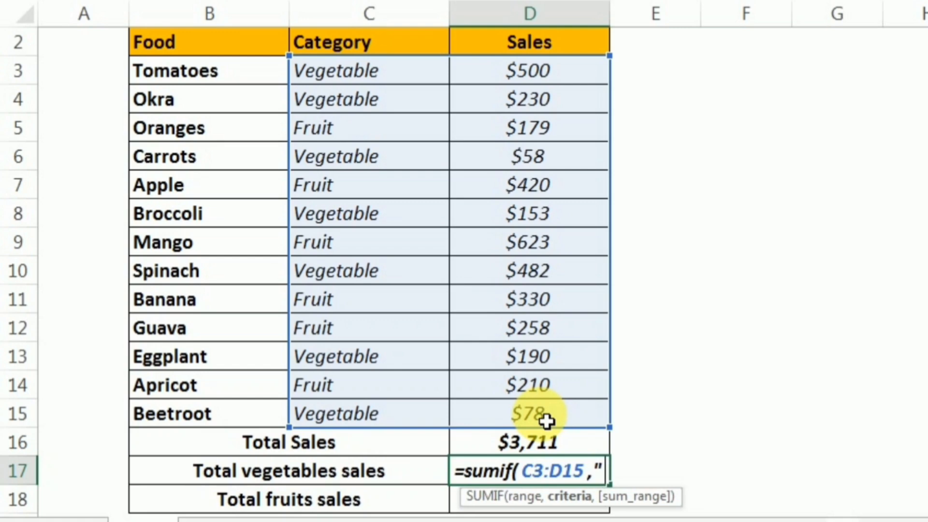
pyautogui.write('veget')
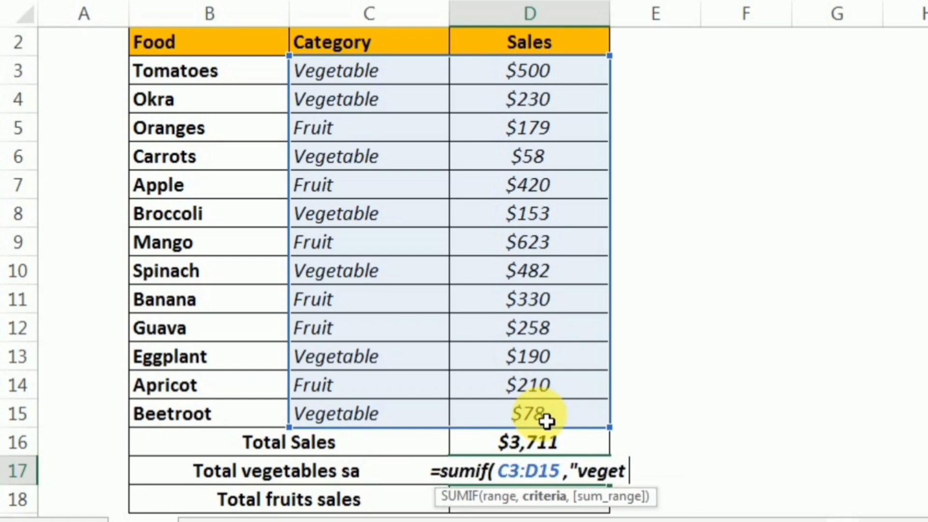
pyautogui.write('ables')
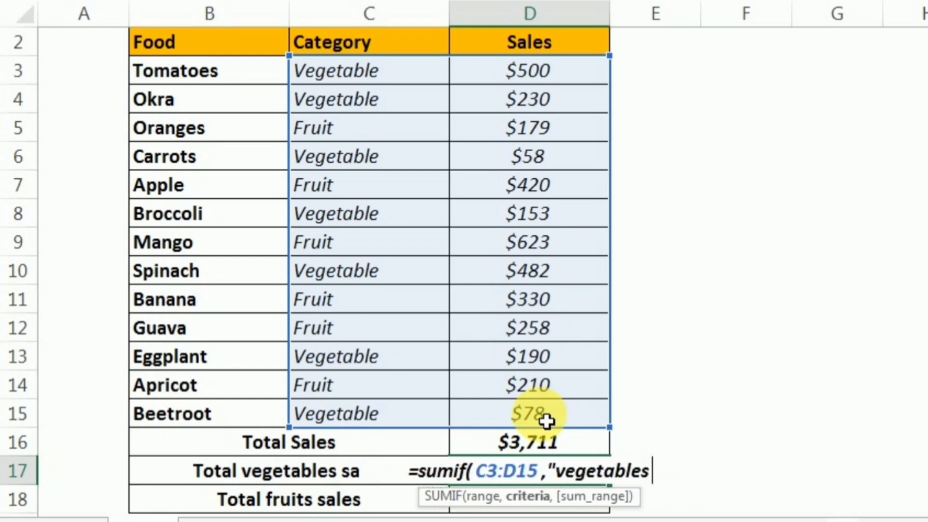
pyautogui.write('"')
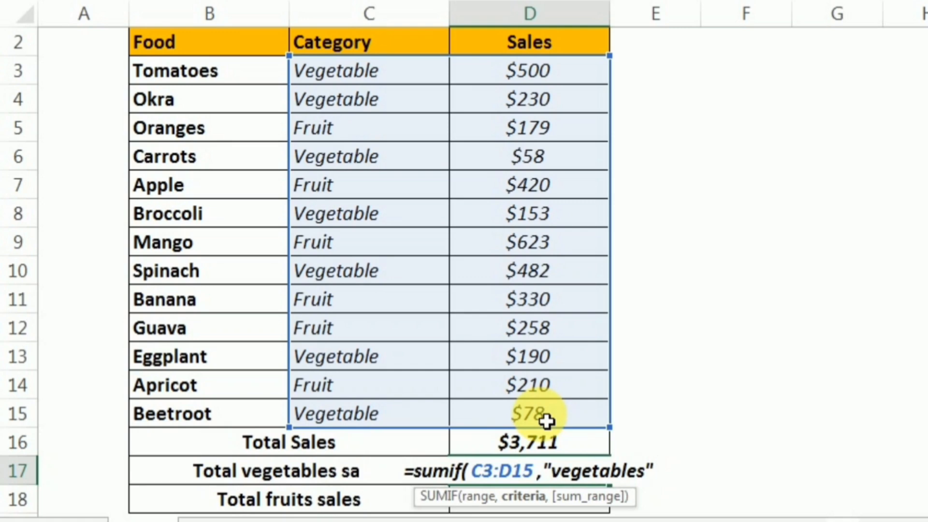
pyautogui.write(',')
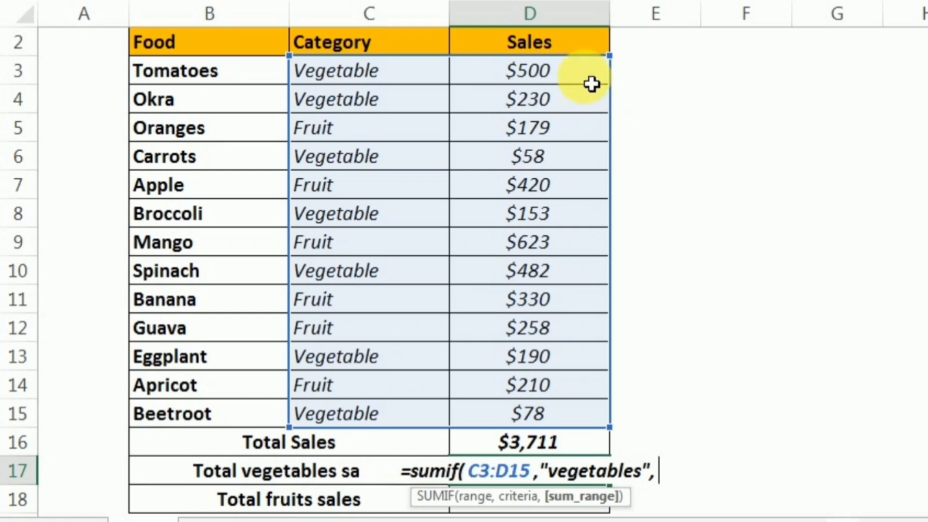
pyautogui.moveTo(586, 76); pyautogui.dragTo(537, 409)
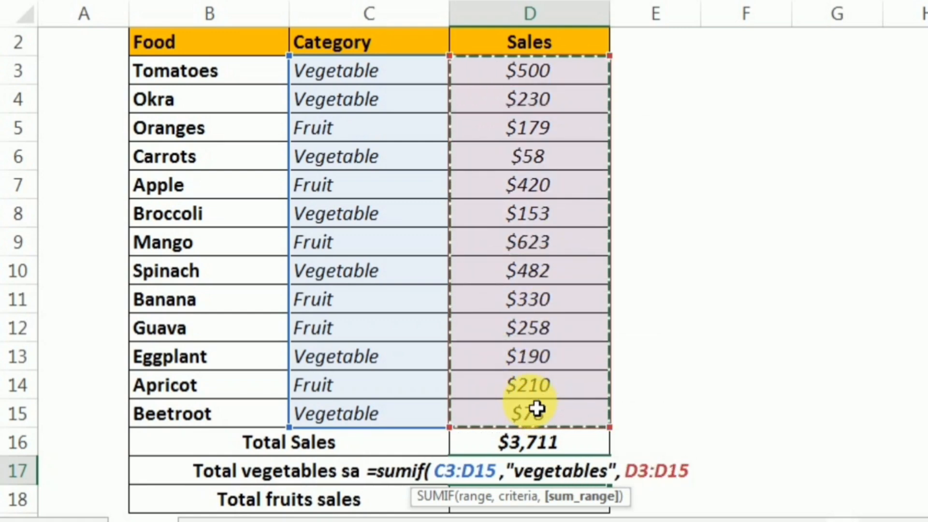
pyautogui.write(')')
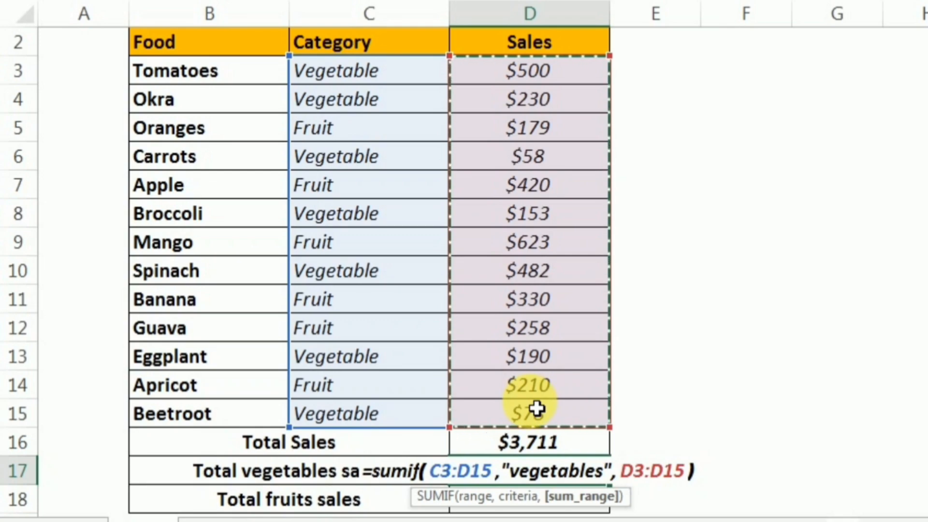
pyautogui.press('Return')
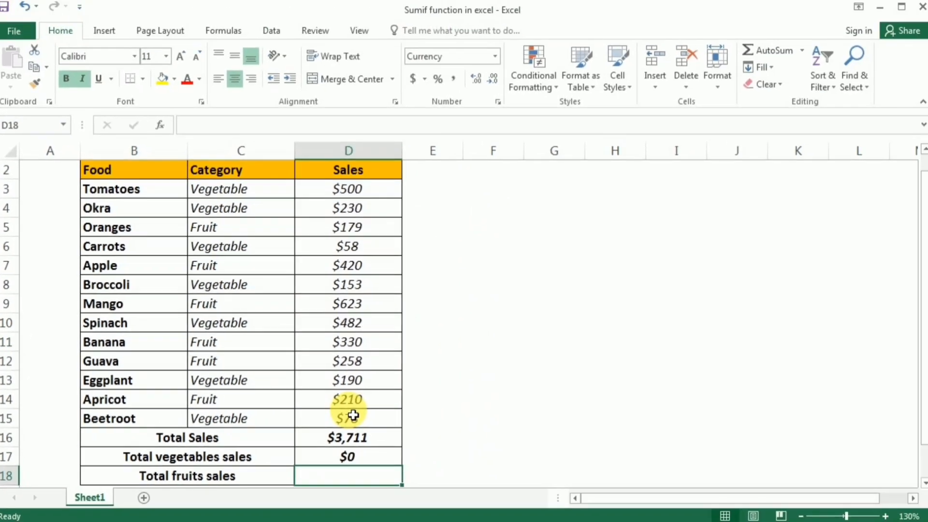
# Correct the criteria in the D17 SUMIF formula to "vegetable" so it matches the category name
pyautogui.click(571, 471)
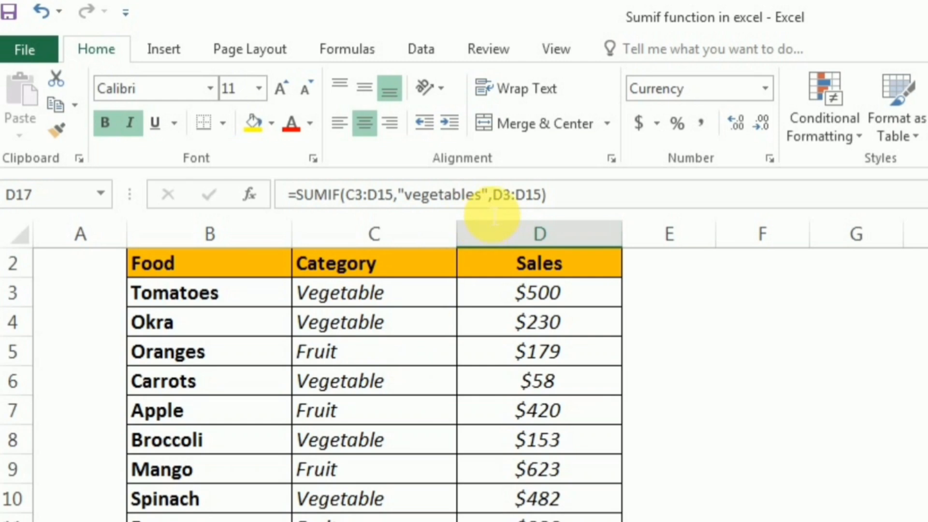
pyautogui.click(483, 196)
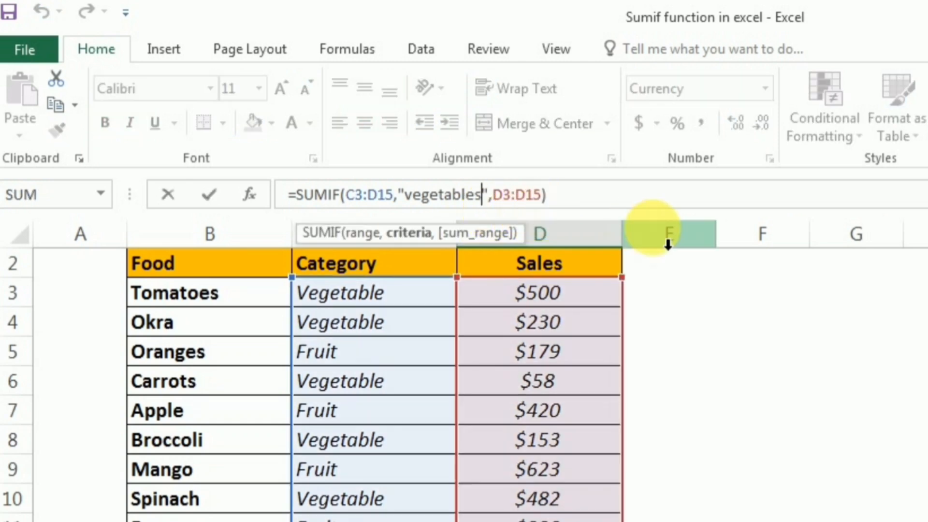
pyautogui.press('BackSpace')
pyautogui.press('Return')
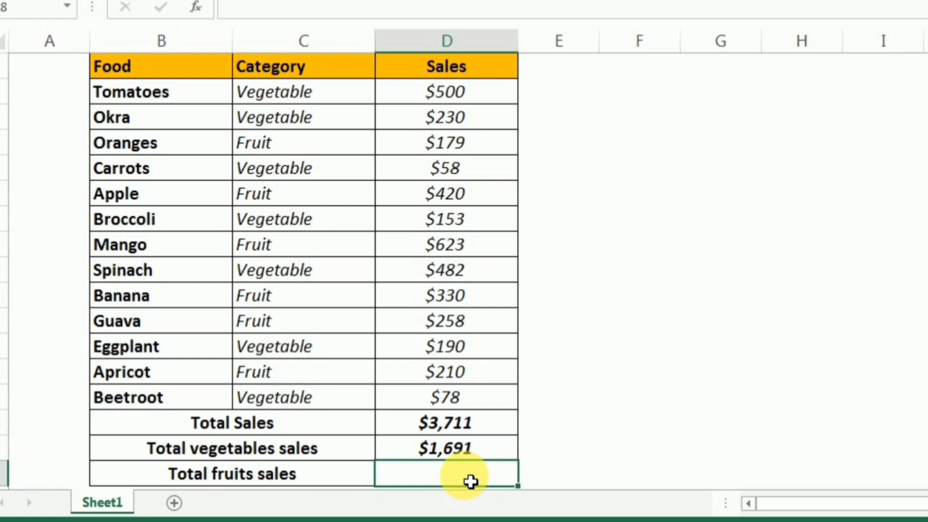
# Enter a SUMIF formula in D18 for total fruits sales, using range C3:D15, criteria "fruit" and sum range D3:D15
pyautogui.write('=s')
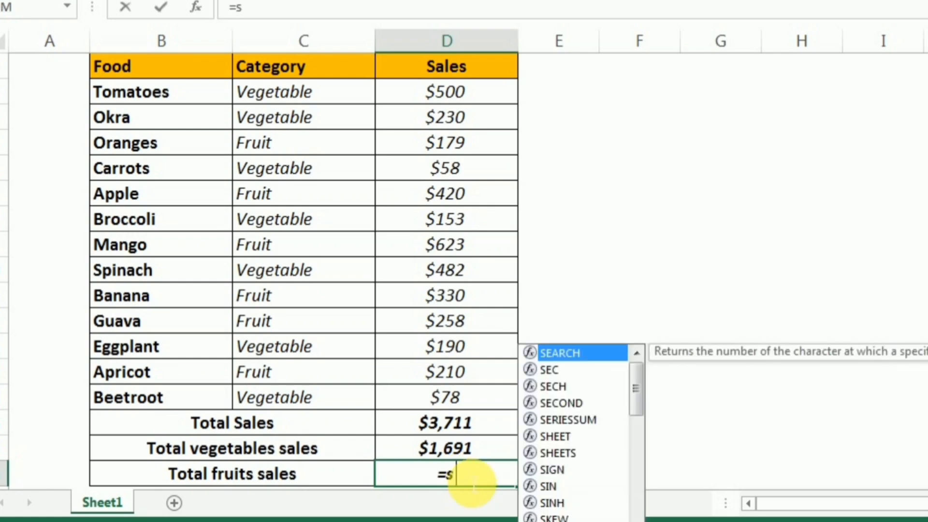
pyautogui.write('umif')
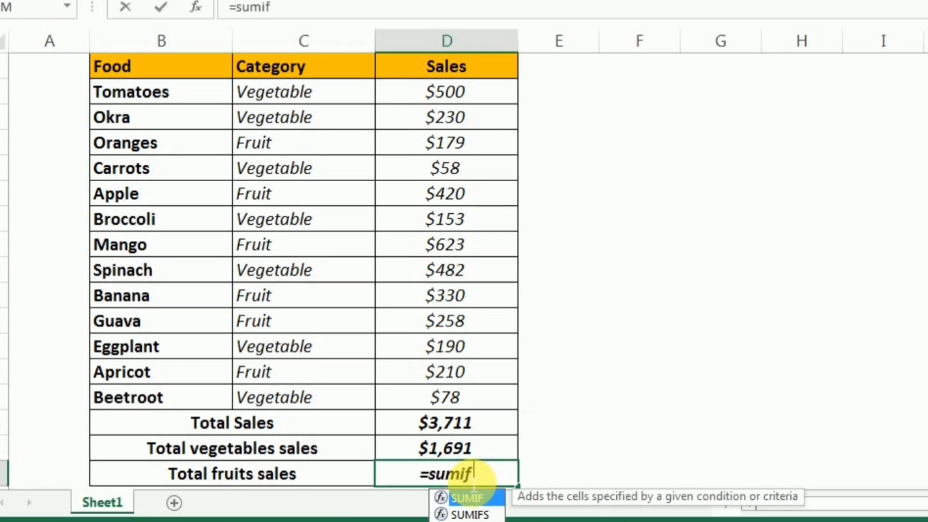
pyautogui.write('(')
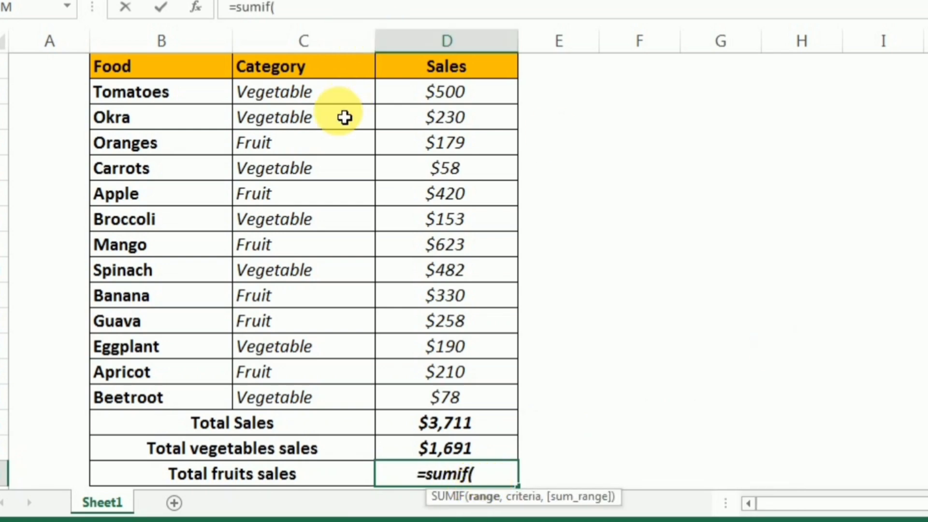
pyautogui.moveTo(352, 99); pyautogui.dragTo(499, 409)
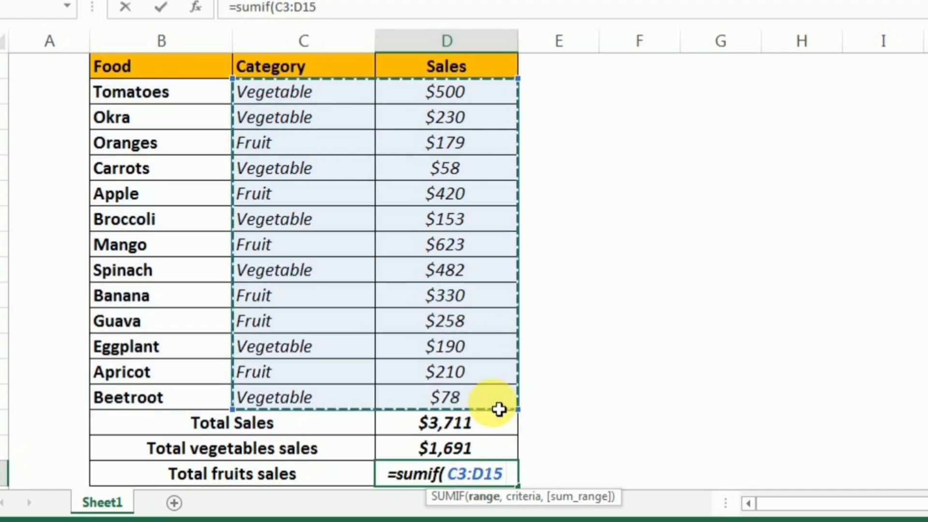
pyautogui.write(',')
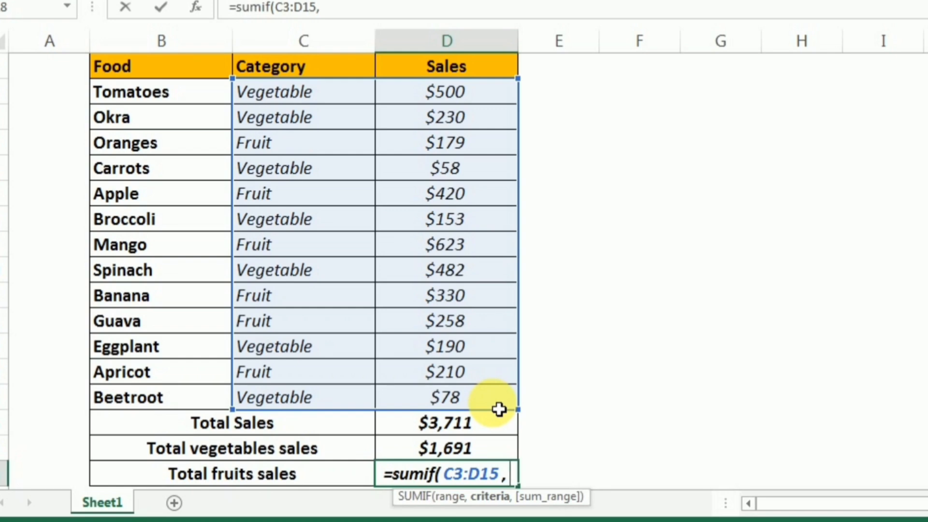
pyautogui.write('"')
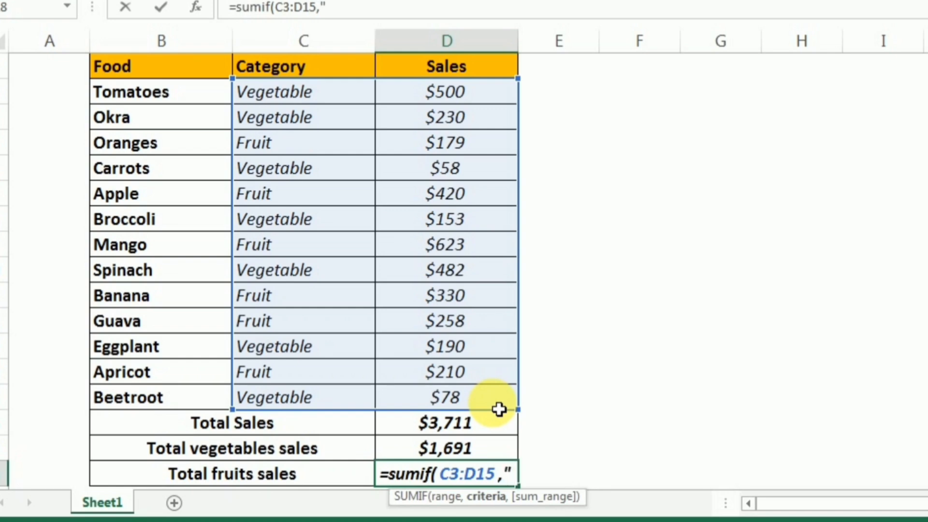
pyautogui.write('frui')
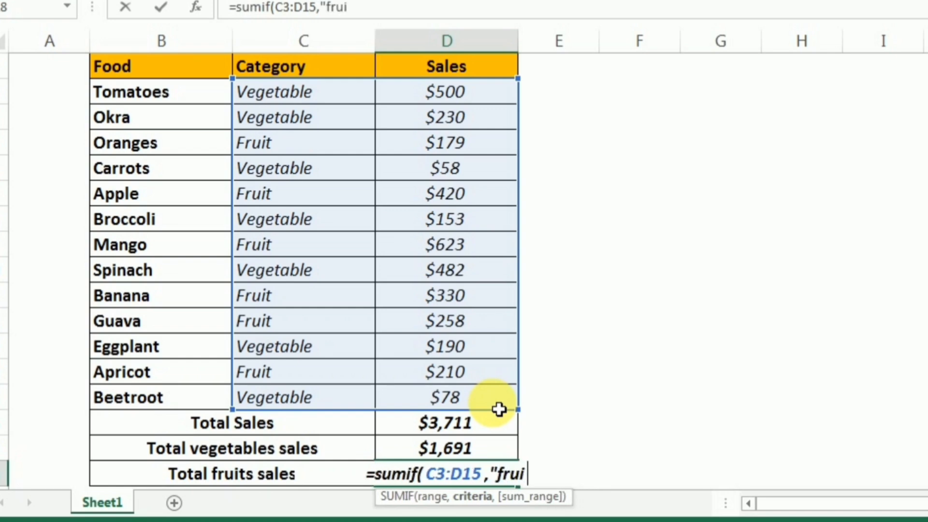
pyautogui.write('t"')
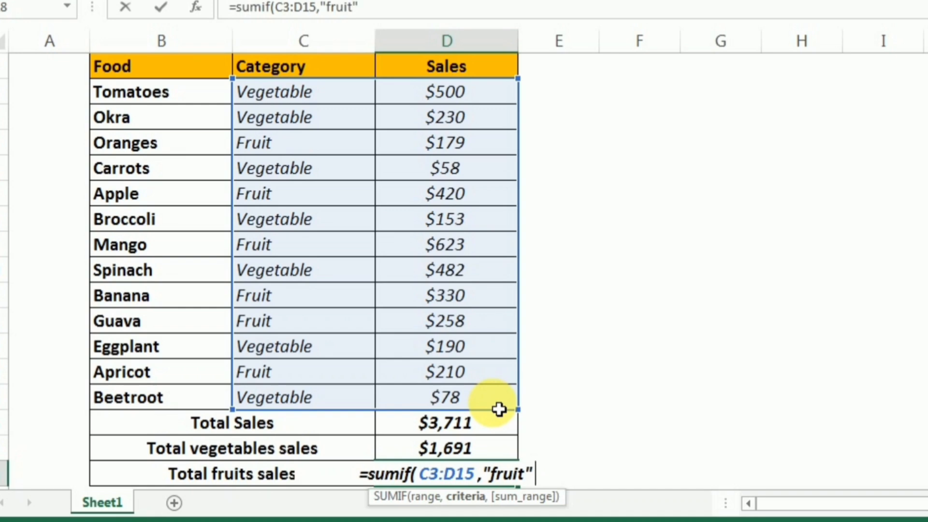
pyautogui.write(',')
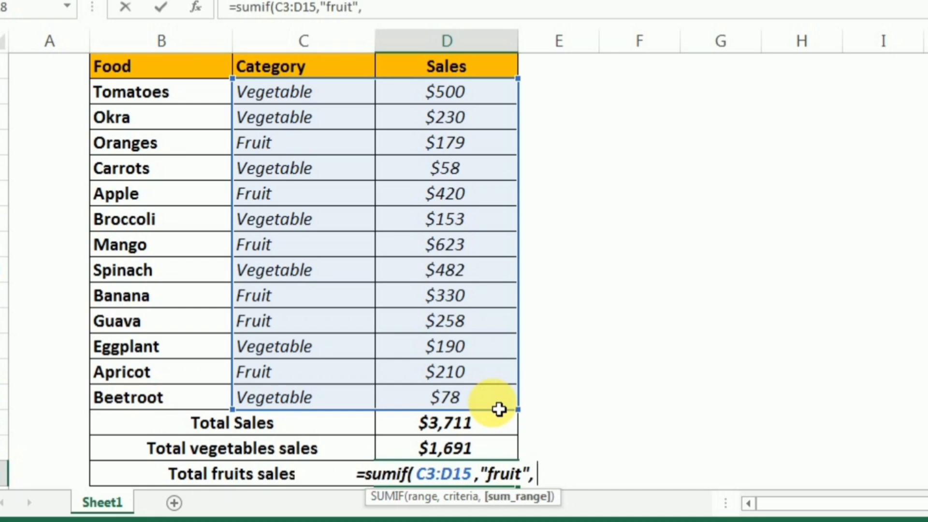
pyautogui.moveTo(478, 92); pyautogui.dragTo(476, 393)
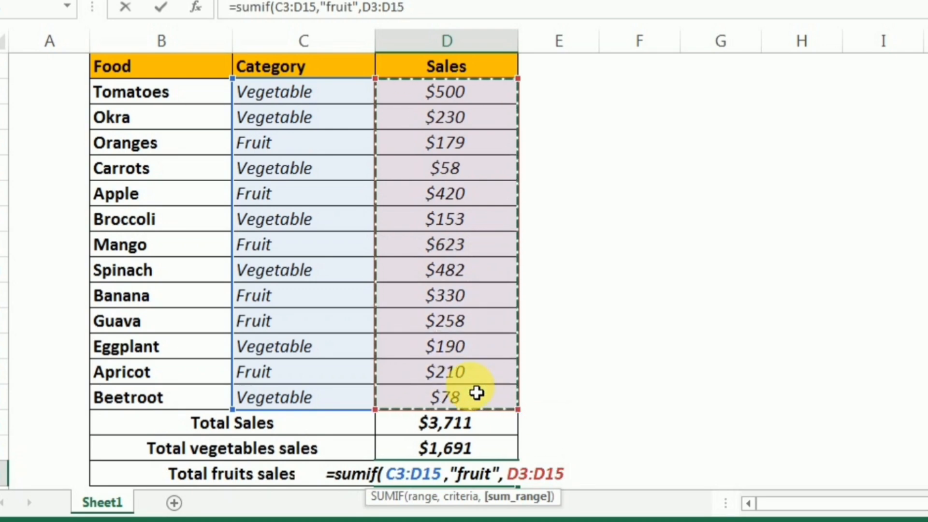
pyautogui.write(')')
pyautogui.press('Return')
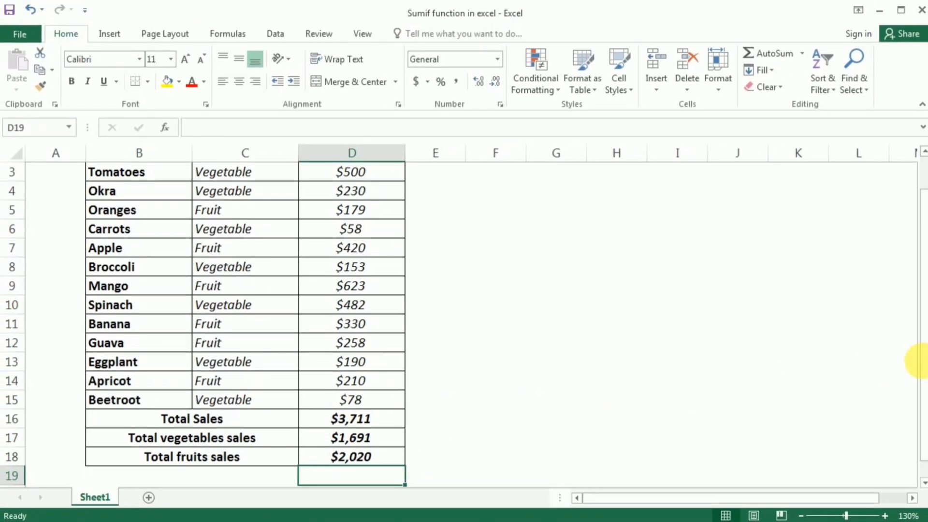
pyautogui.moveTo(920, 362); pyautogui.dragTo(921, 350)
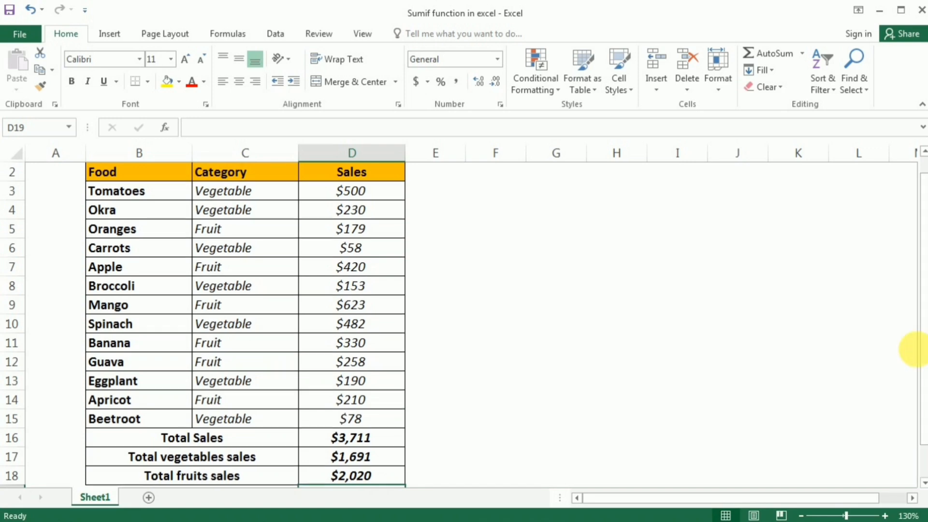